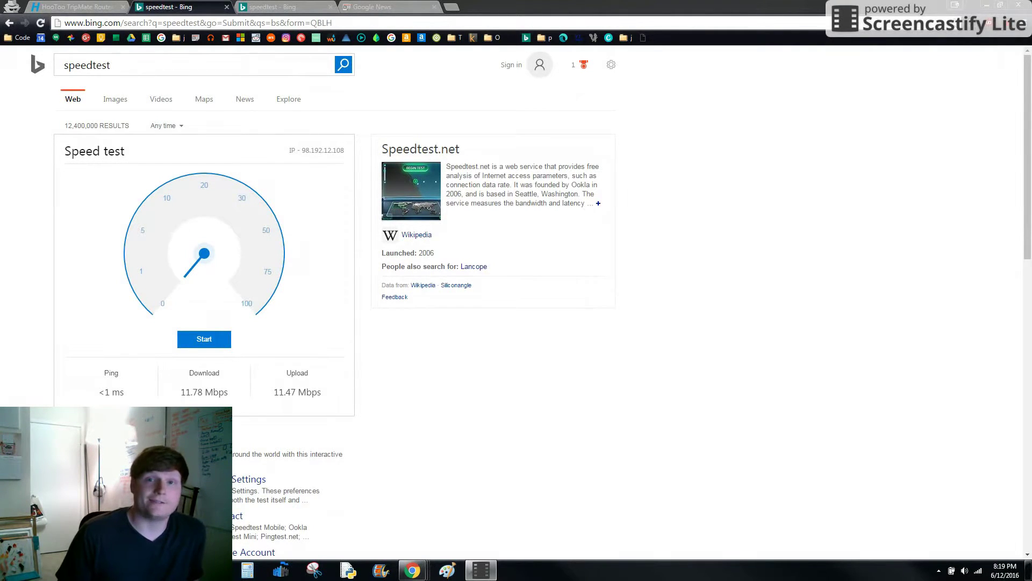
# - Run a fresh Bing speed test on the current network: 13.37 Mbps down, 11.65 Mbps up
pyautogui.click(975, 570)
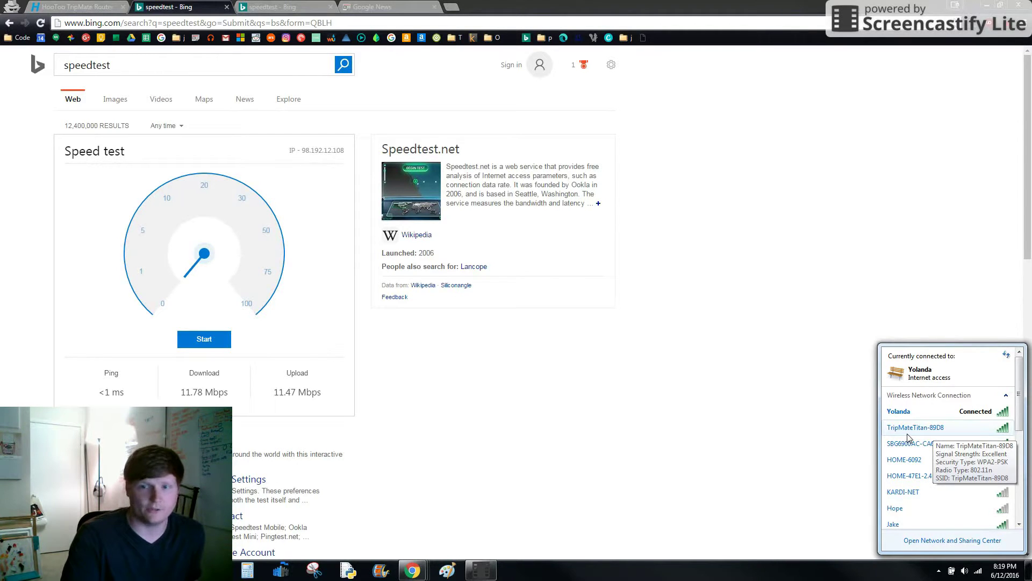
pyautogui.click(197, 346)
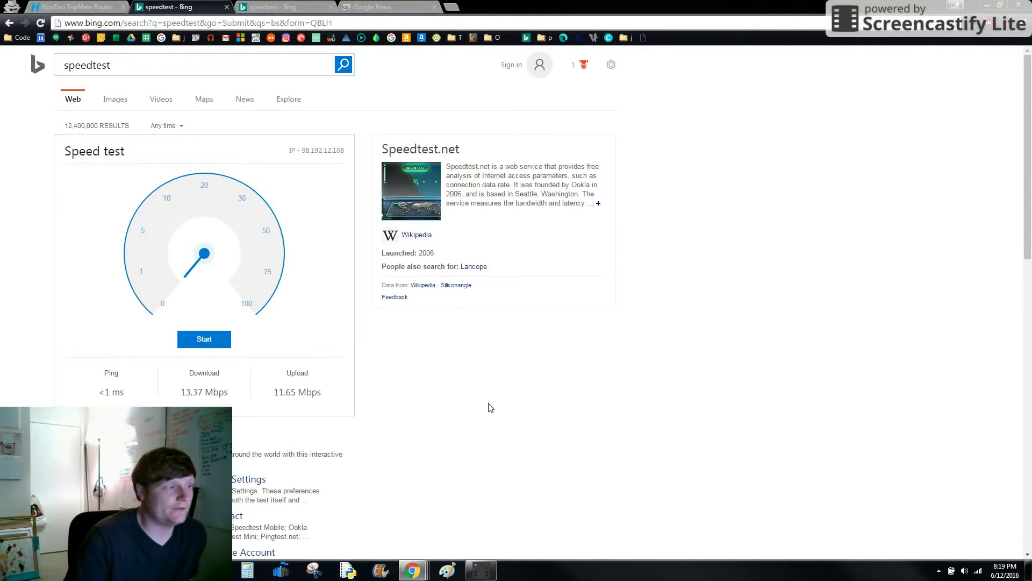
# - Connect the laptop to TripMateTitan-89D8 from the Windows Wi-Fi flyout, then return to the browser
pyautogui.click(977, 570)
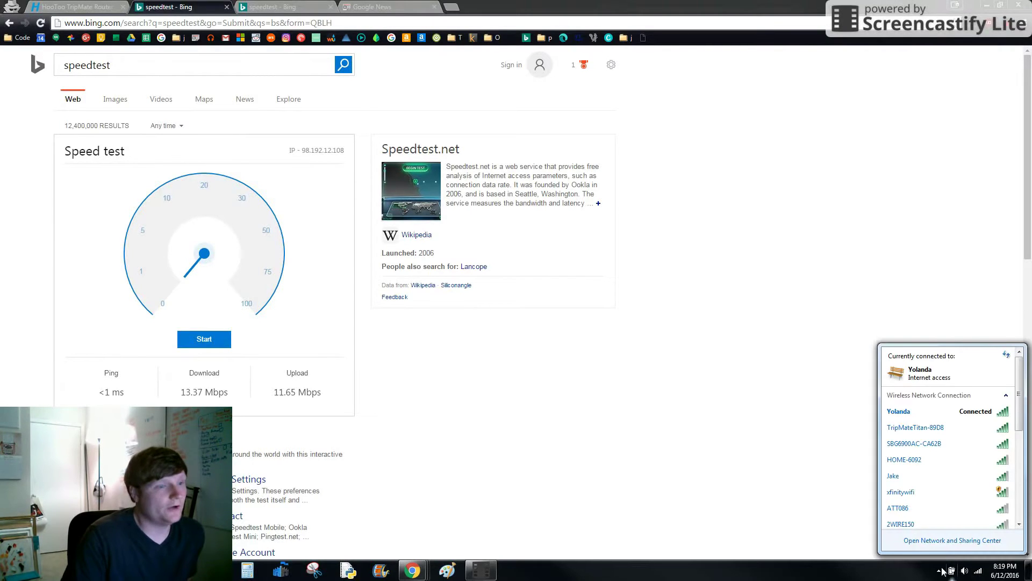
pyautogui.click(909, 429)
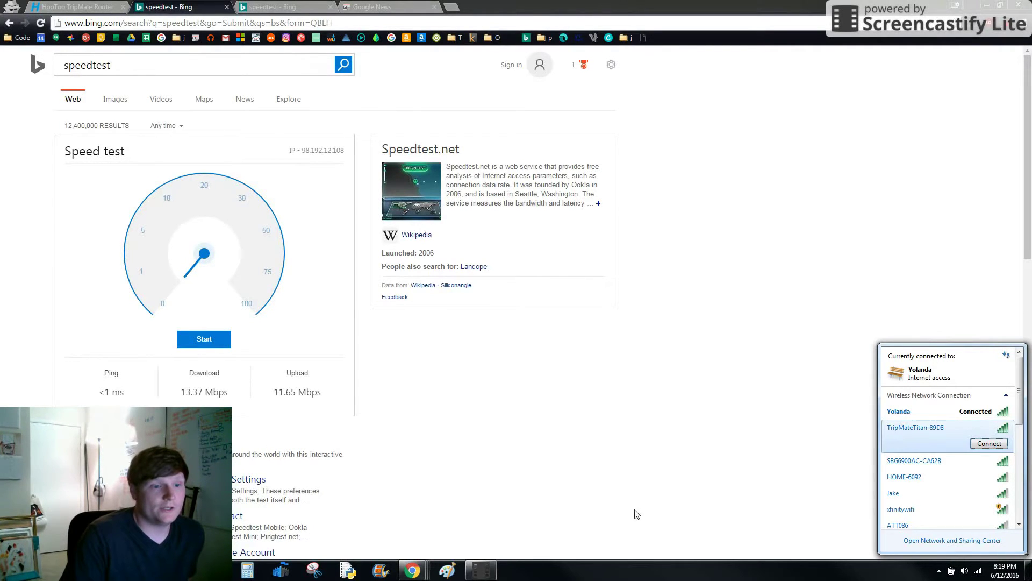
pyautogui.click(979, 446)
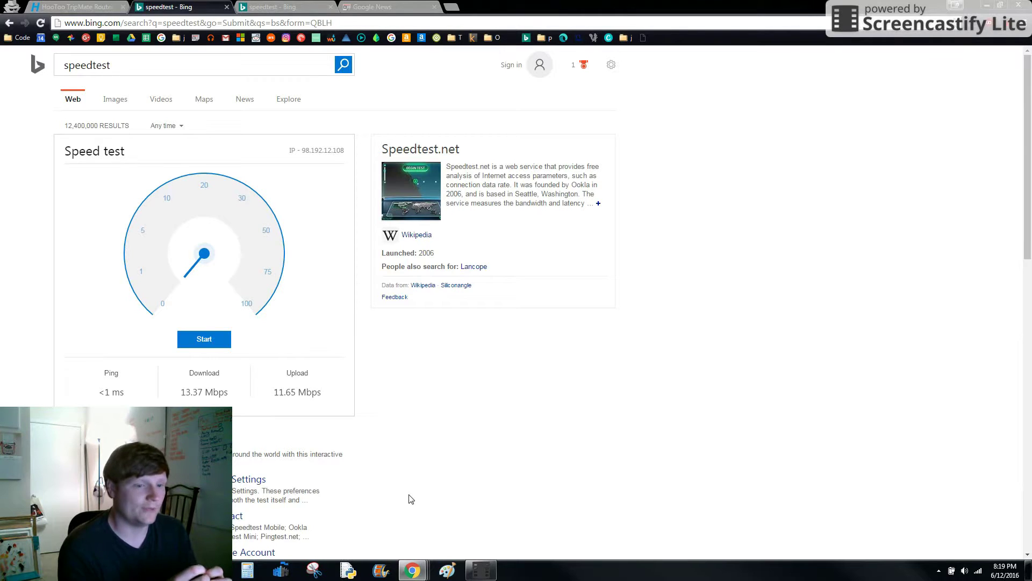
pyautogui.click(383, 7)
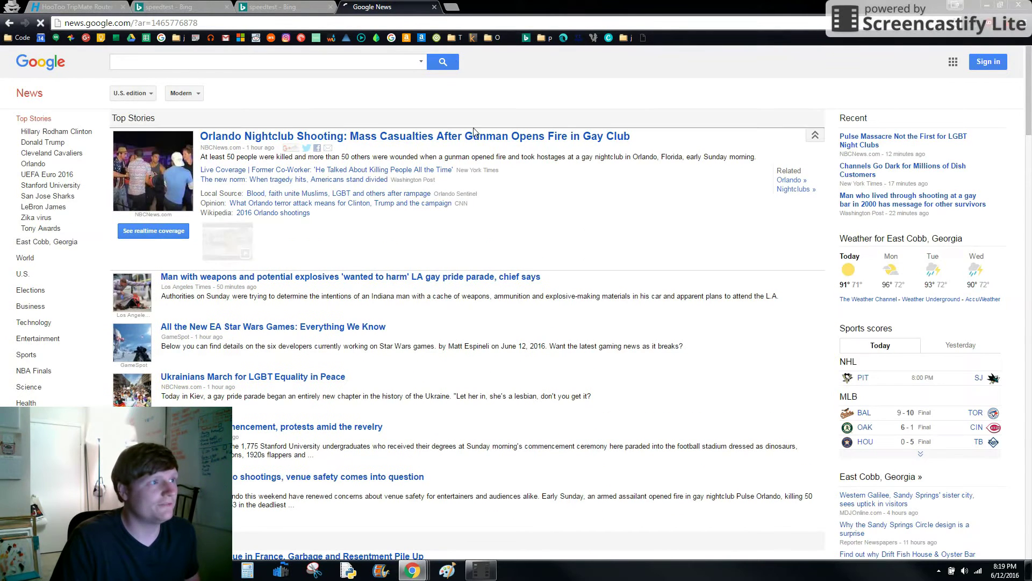
# - Rerun the Bing speed test over TripMateTitan-89D8: 18.19 Mbps down, 11.44 Mbps up
pyautogui.click(279, 7)
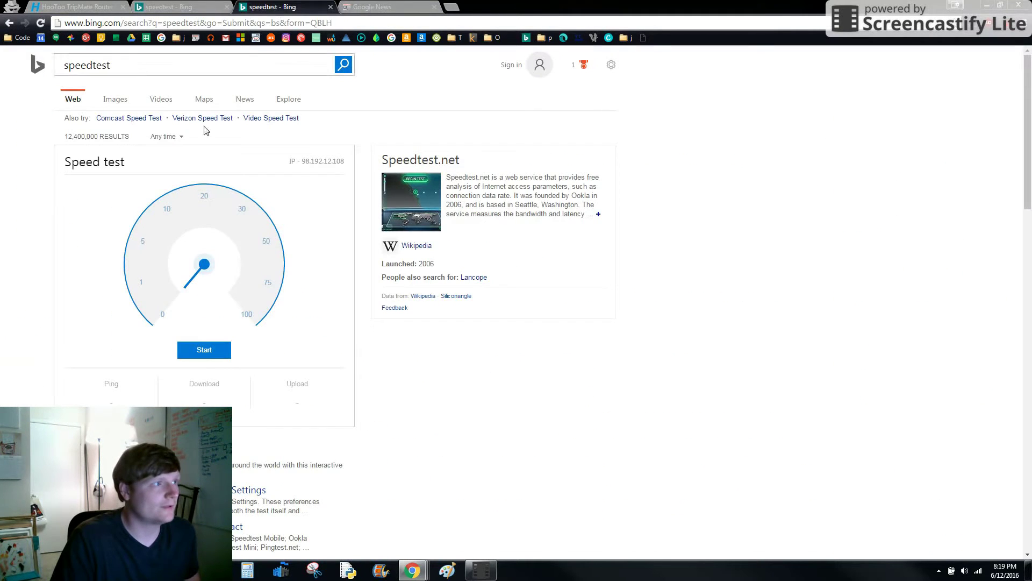
pyautogui.click(199, 352)
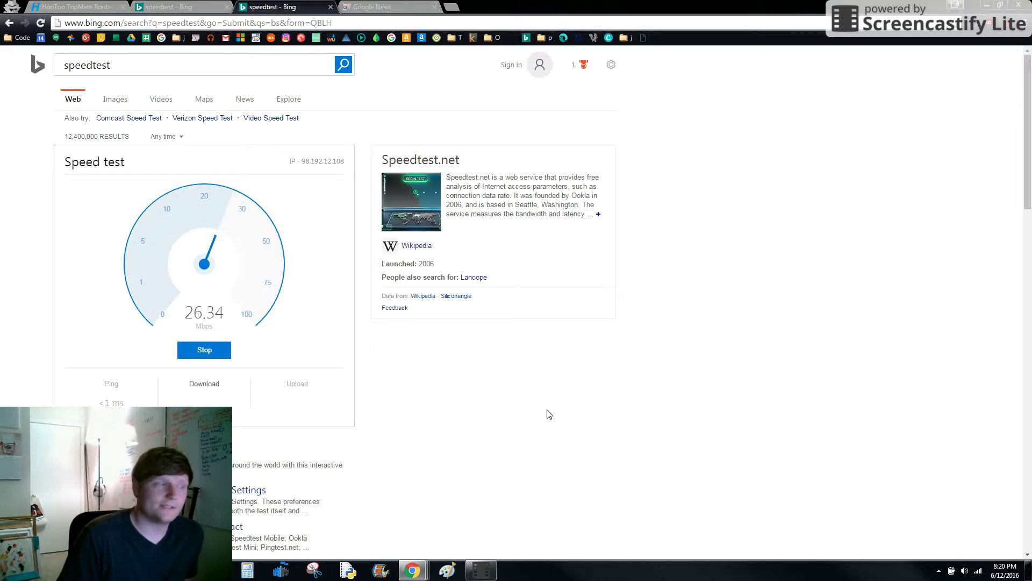
pyautogui.click(971, 572)
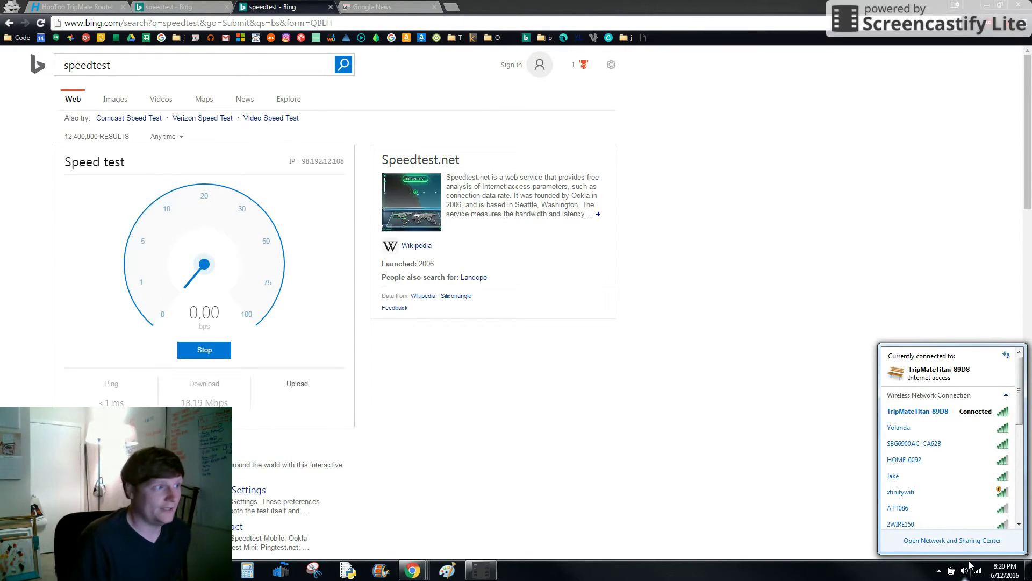
# - Open a new private browsing tab for the router admin page
pyautogui.click(100, 6)
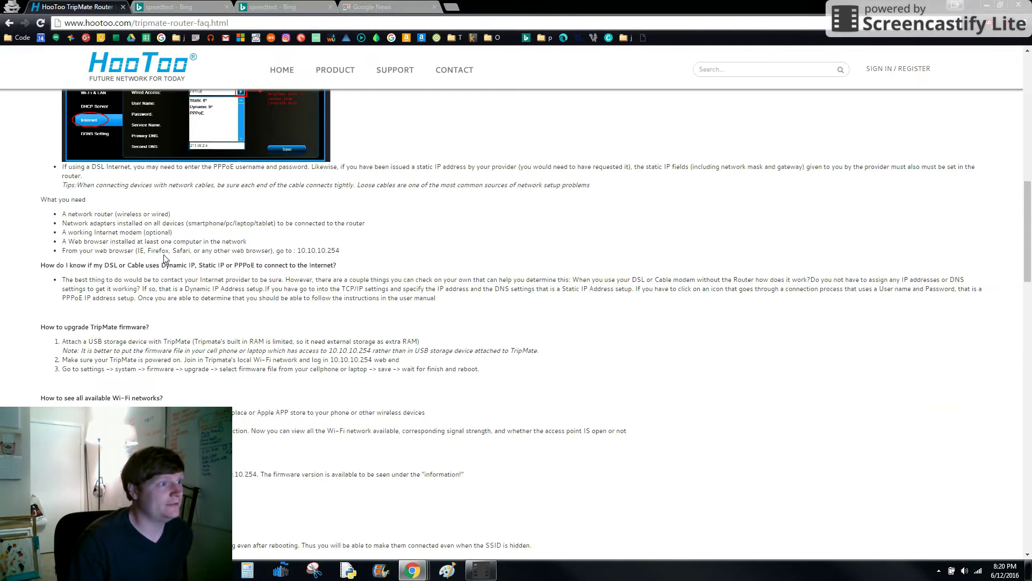
pyautogui.click(452, 7)
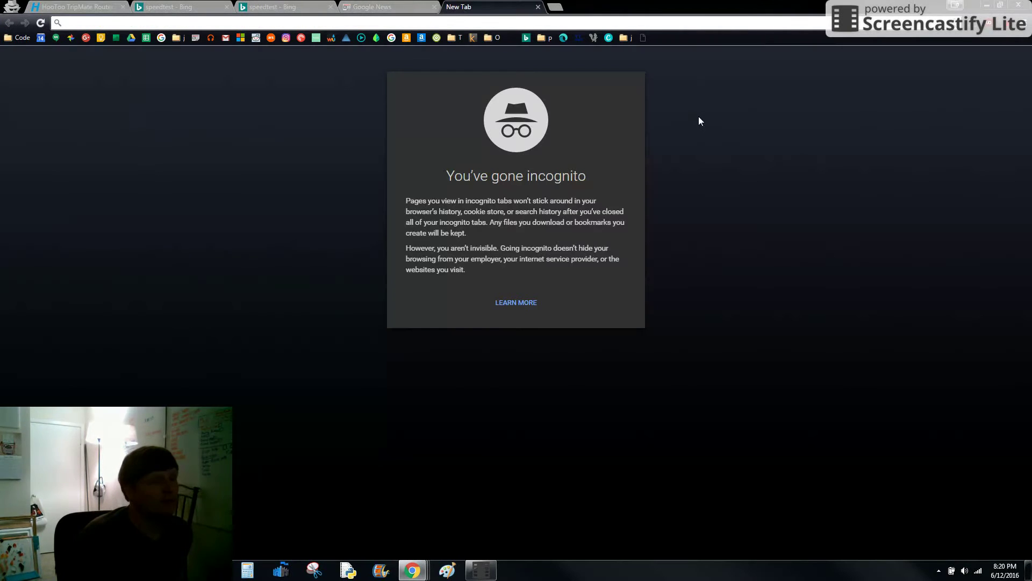
pyautogui.click(285, 7)
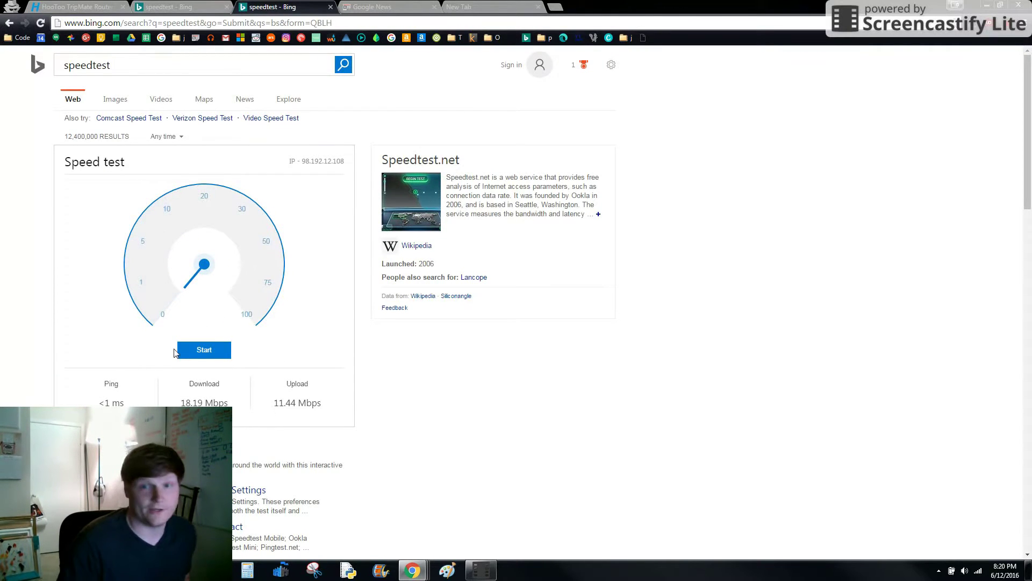
pyautogui.click(473, 6)
# - Load the TripMate admin at 10.10.10.254 and log in as admin with the admin password
pyautogui.click(643, 38)
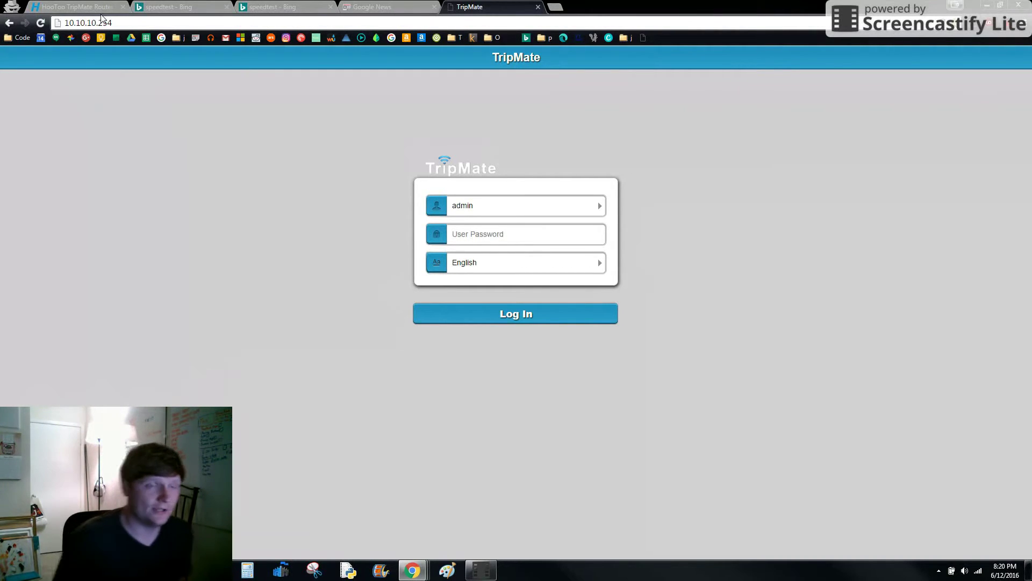
pyautogui.click(525, 321)
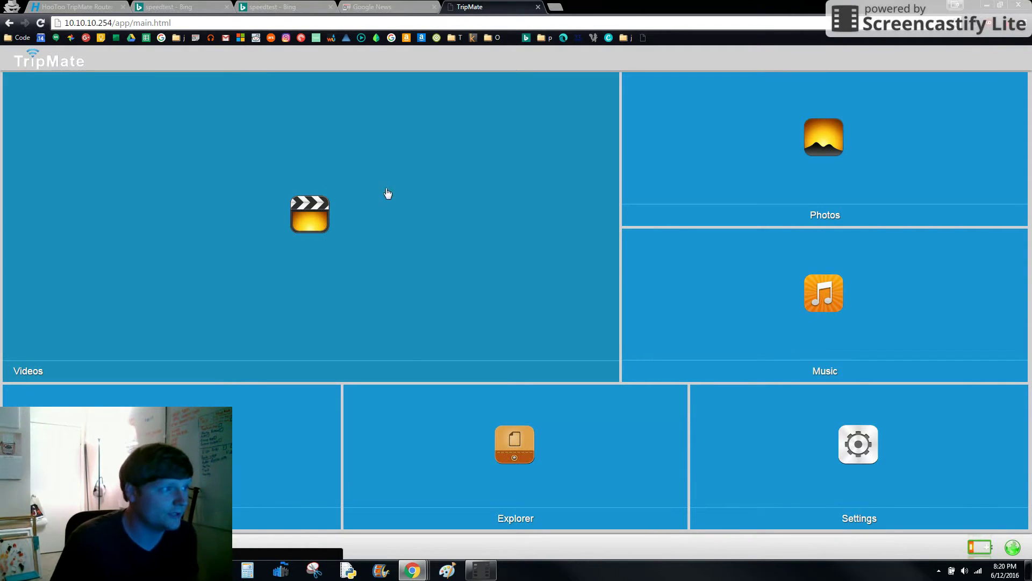
# - In Network Settings > Wi-Fi & LAN, change the SSID to 'Youtube Test' and enter a new password
pyautogui.click(751, 433)
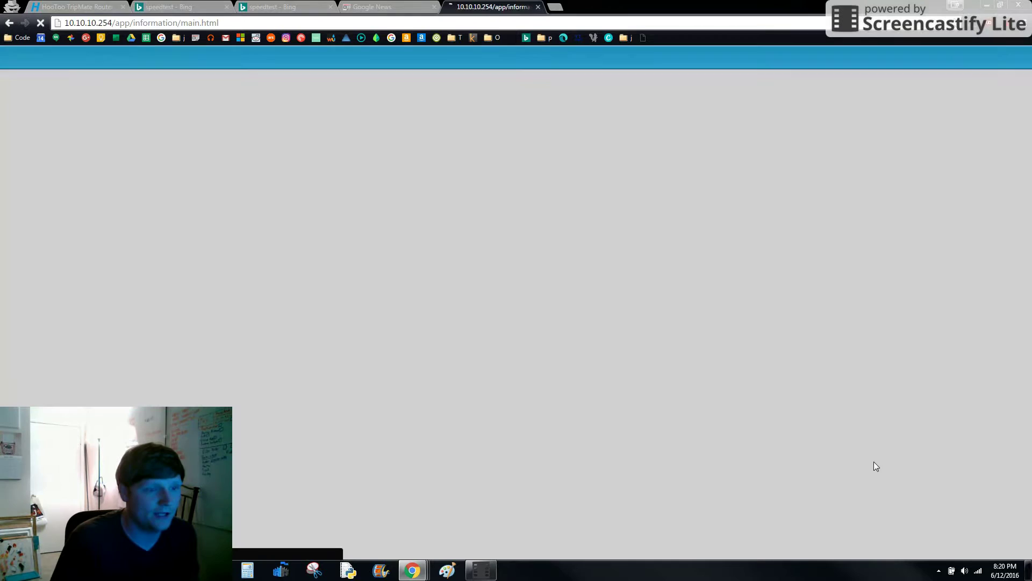
pyautogui.click(54, 188)
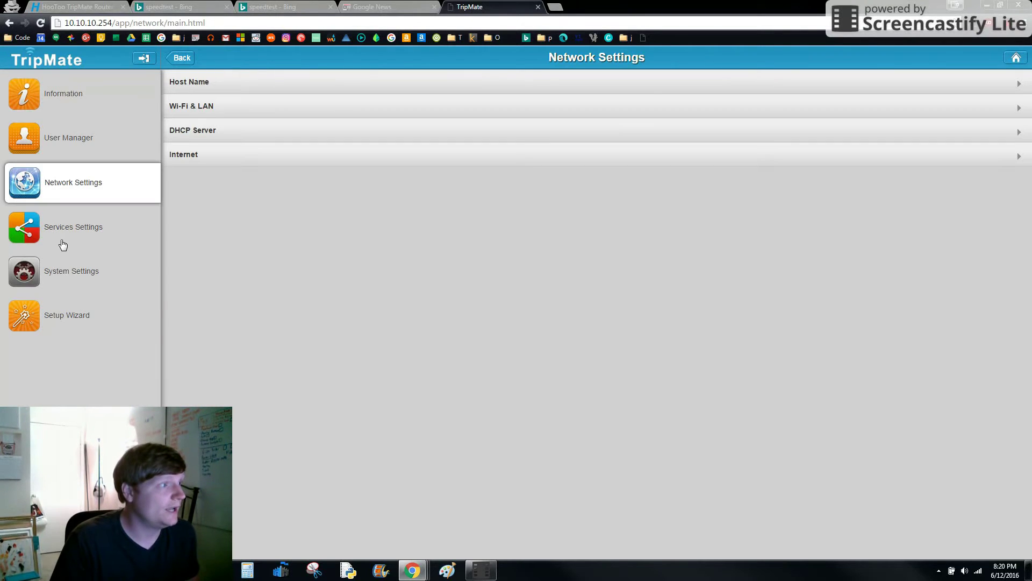
pyautogui.click(233, 111)
pyautogui.moveTo(271, 141); pyautogui.dragTo(113, 136)
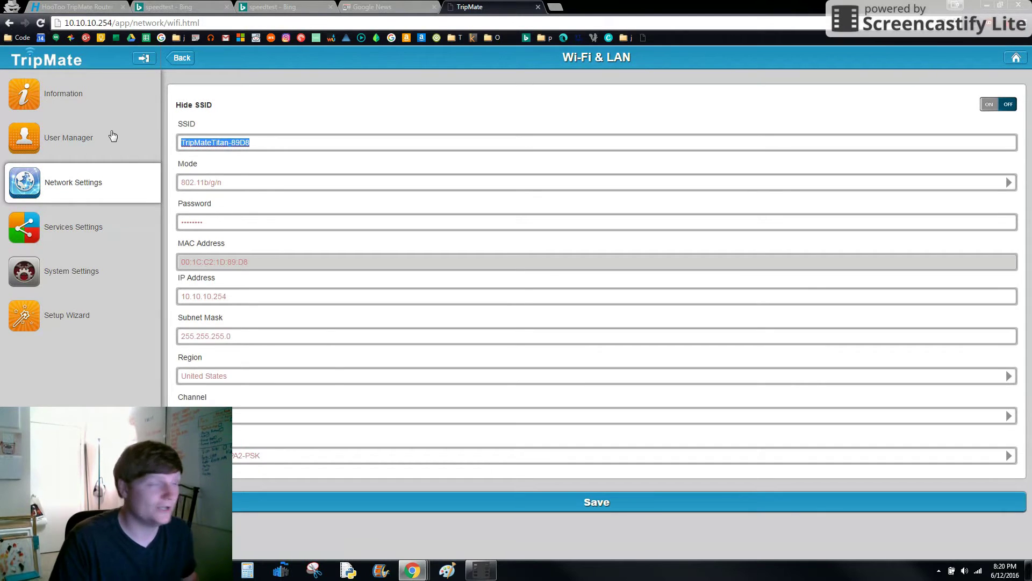
pyautogui.write('Youtub')
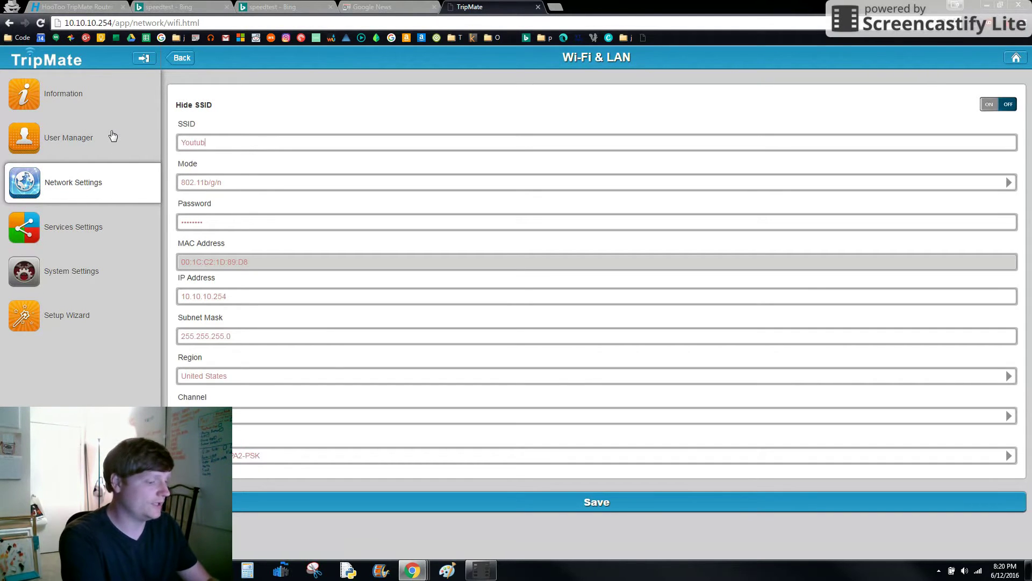
pyautogui.write('e Test')
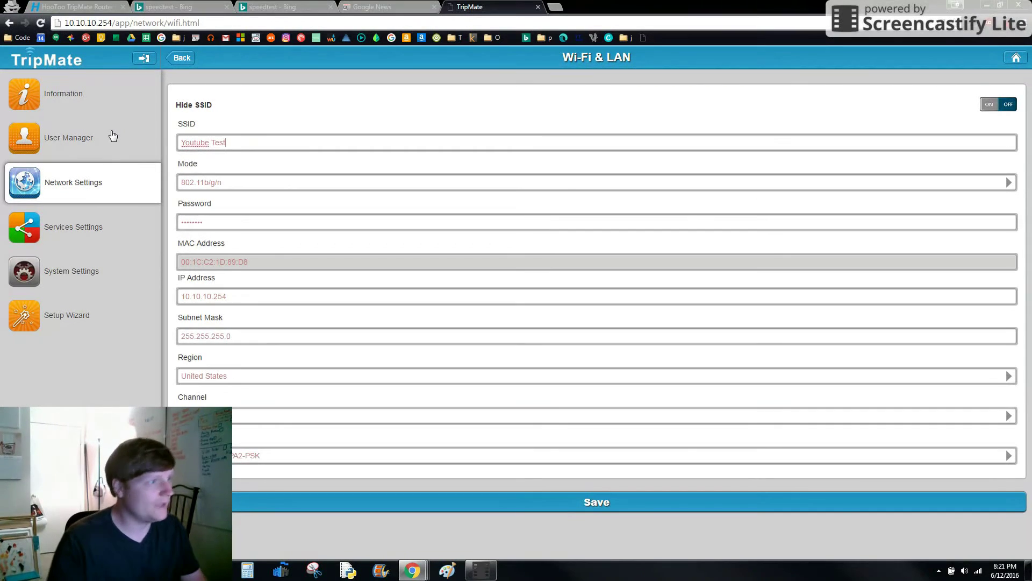
pyautogui.press('Tab')
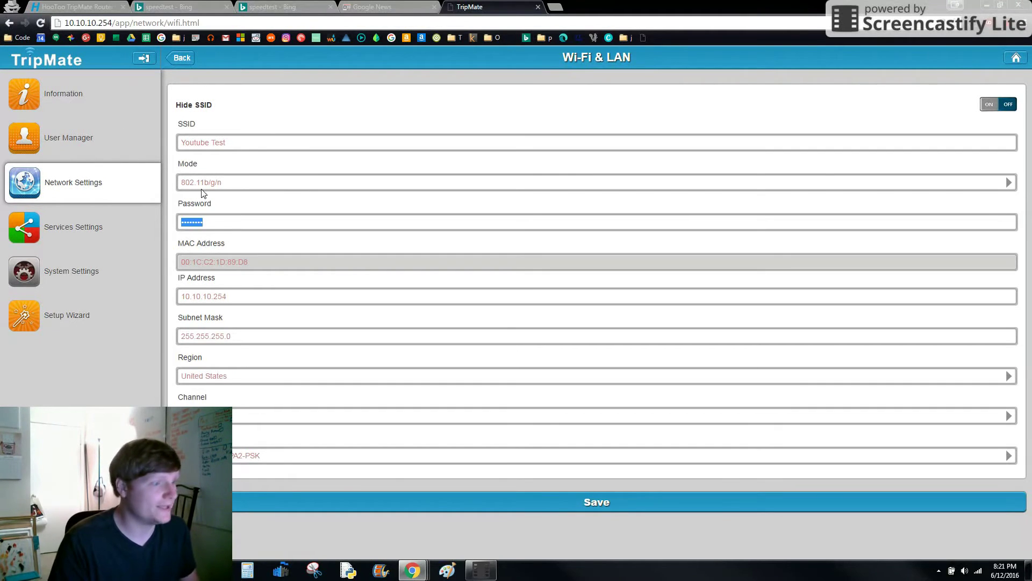
pyautogui.write('12345')
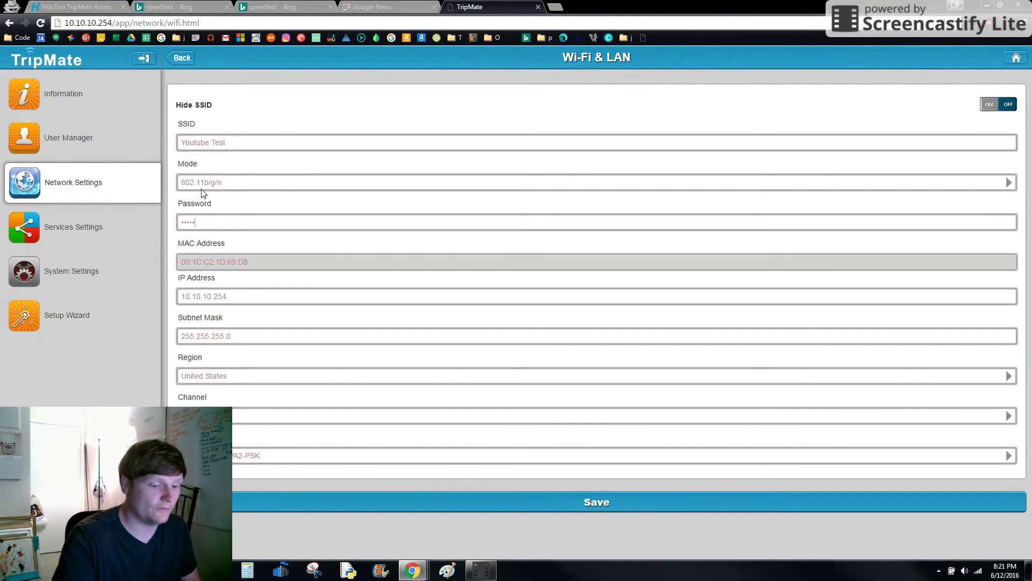
pyautogui.write('678')
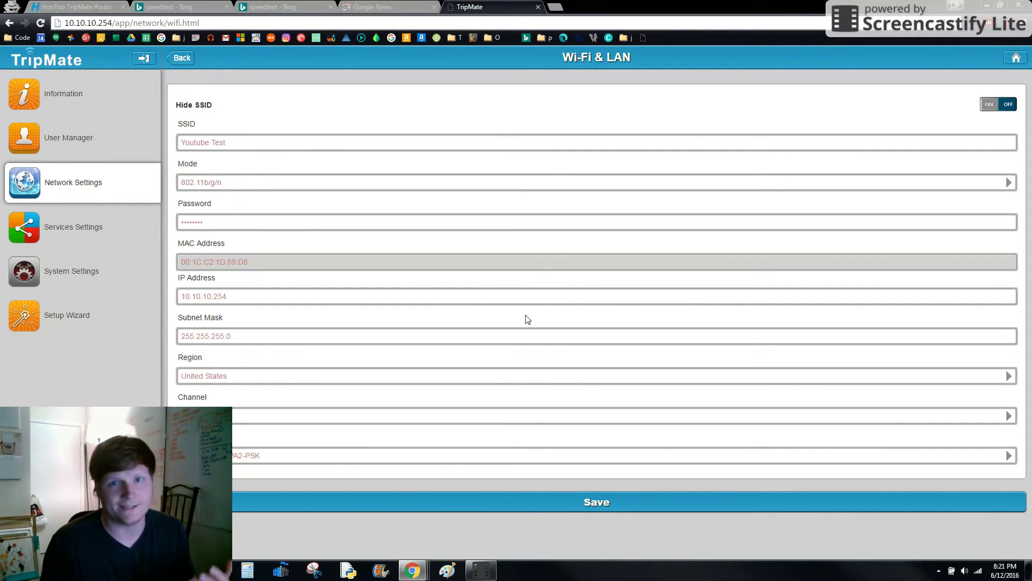
# - Save the router's Wi-Fi changes, then join Youtube Test from Windows using the new security key
pyautogui.click(595, 503)
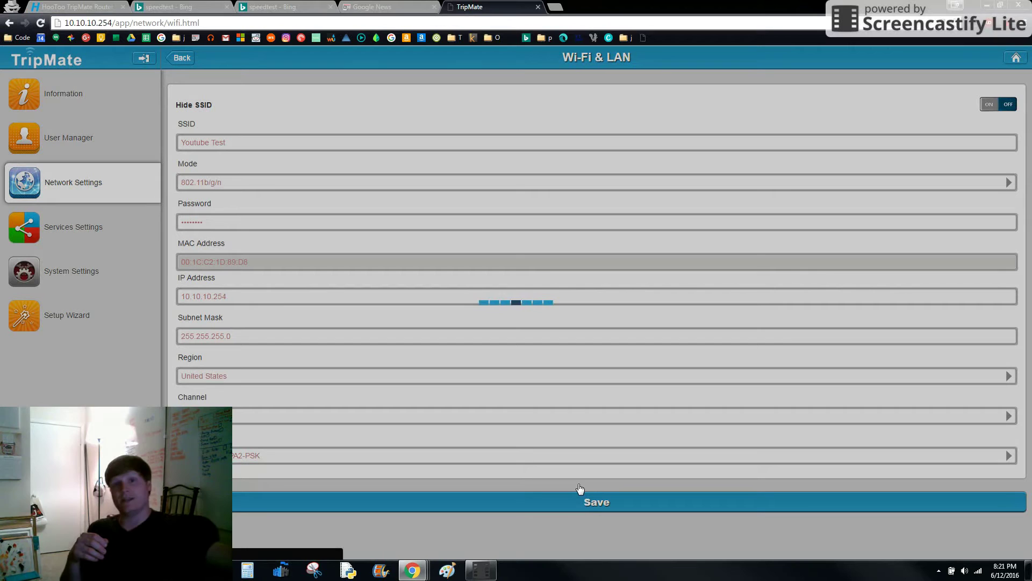
pyautogui.click(978, 571)
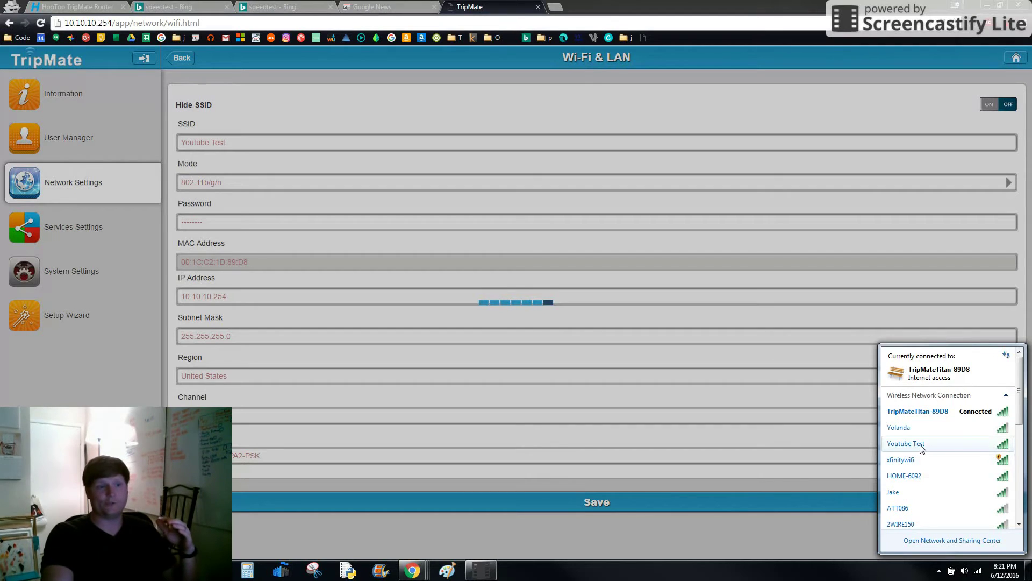
pyautogui.moveTo(922, 446)
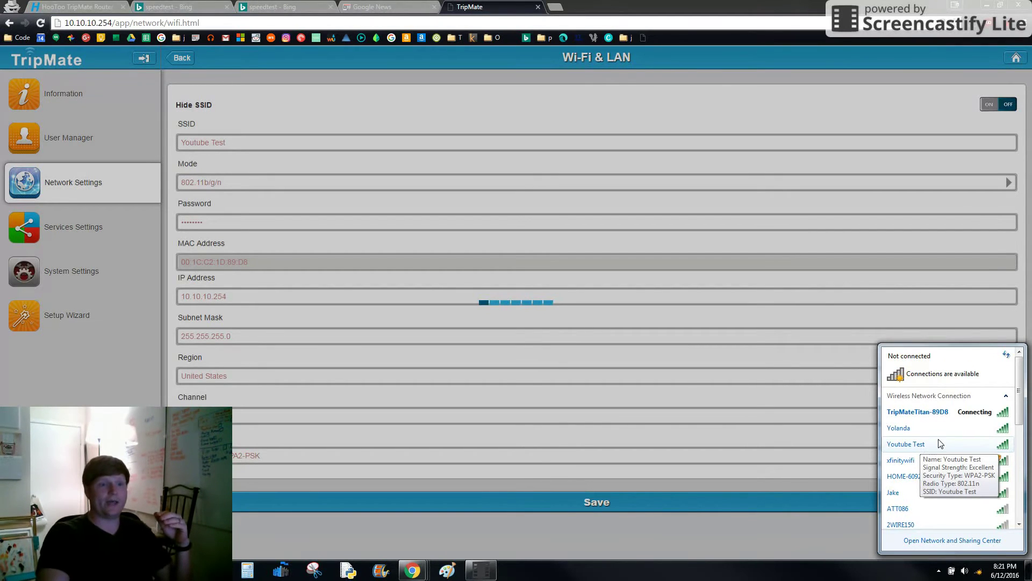
pyautogui.click(934, 446)
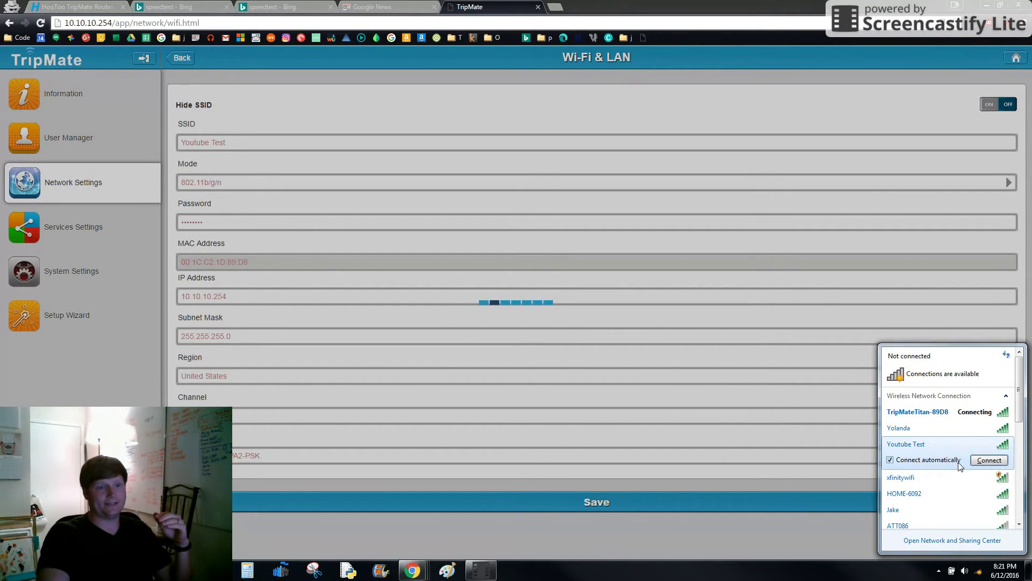
pyautogui.click(984, 459)
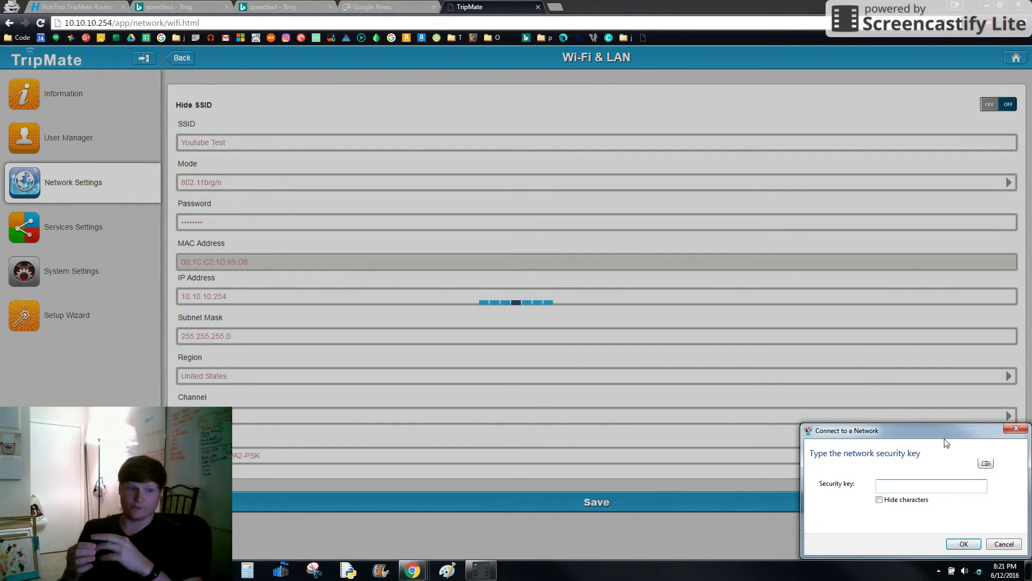
pyautogui.write('12345678')
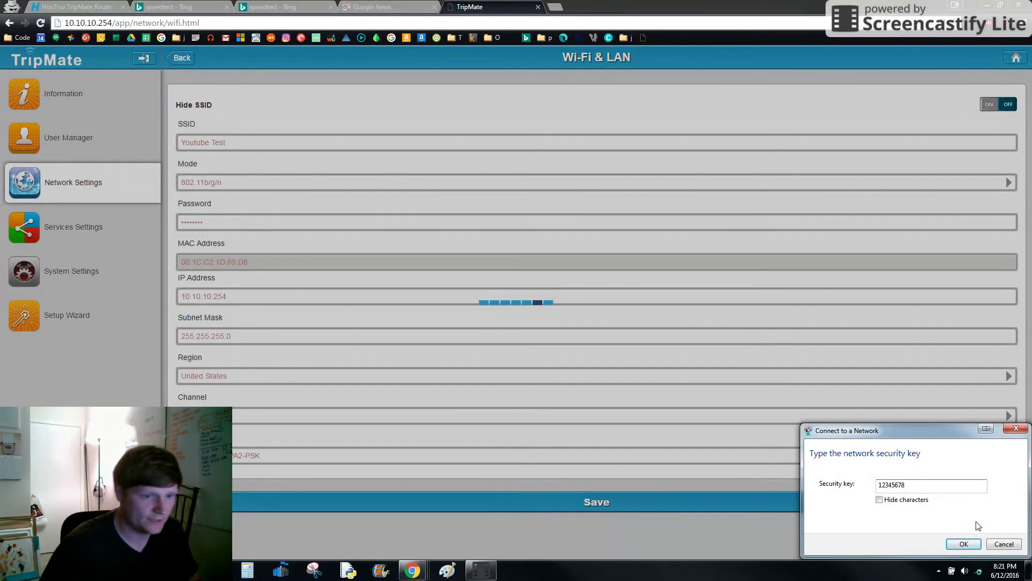
pyautogui.click(965, 543)
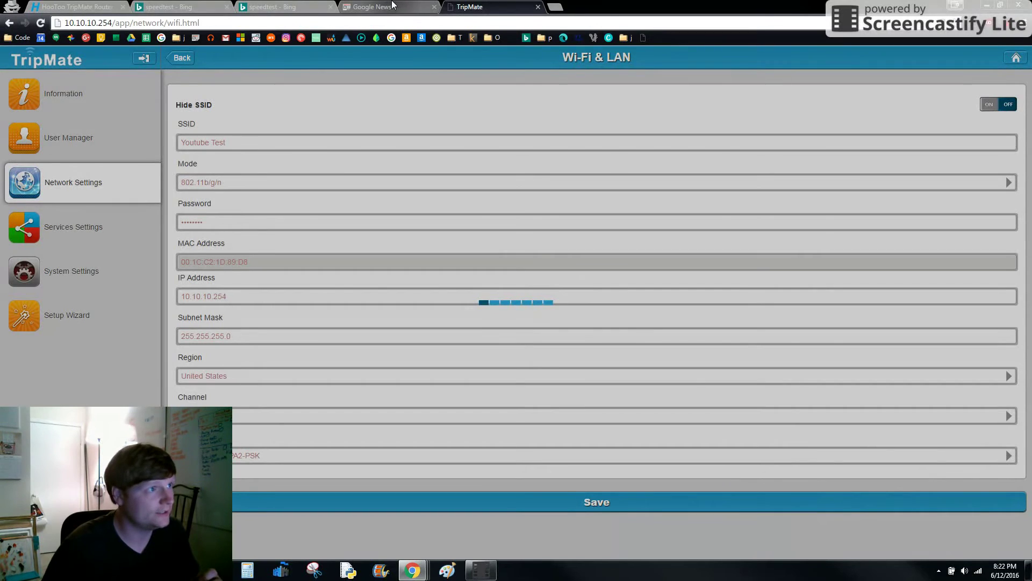
# - Run a Bing speed test over Youtube Test (about 30 Mbps down), then return to TripMate
pyautogui.click(290, 7)
pyautogui.click(202, 348)
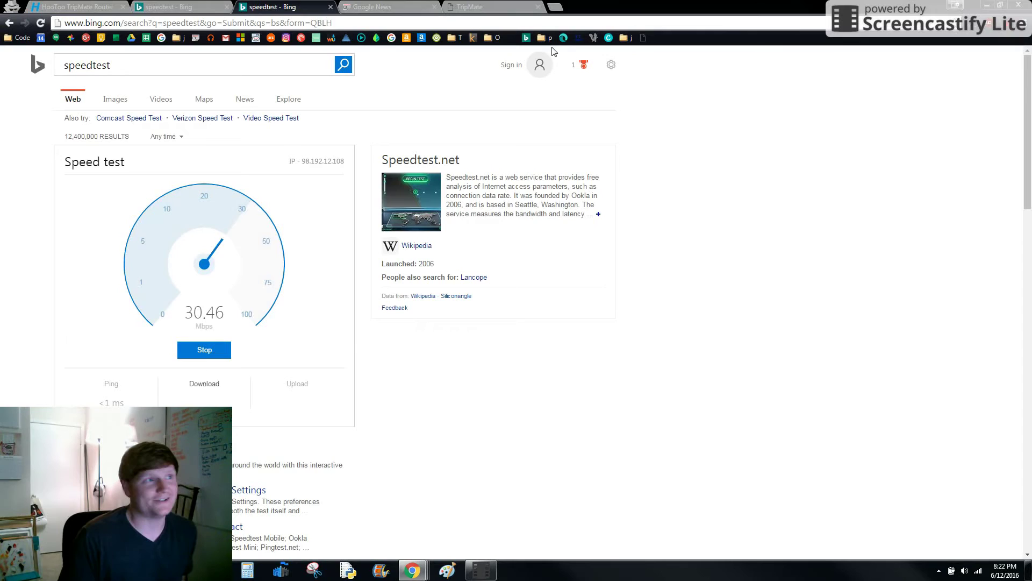
pyautogui.click(473, 7)
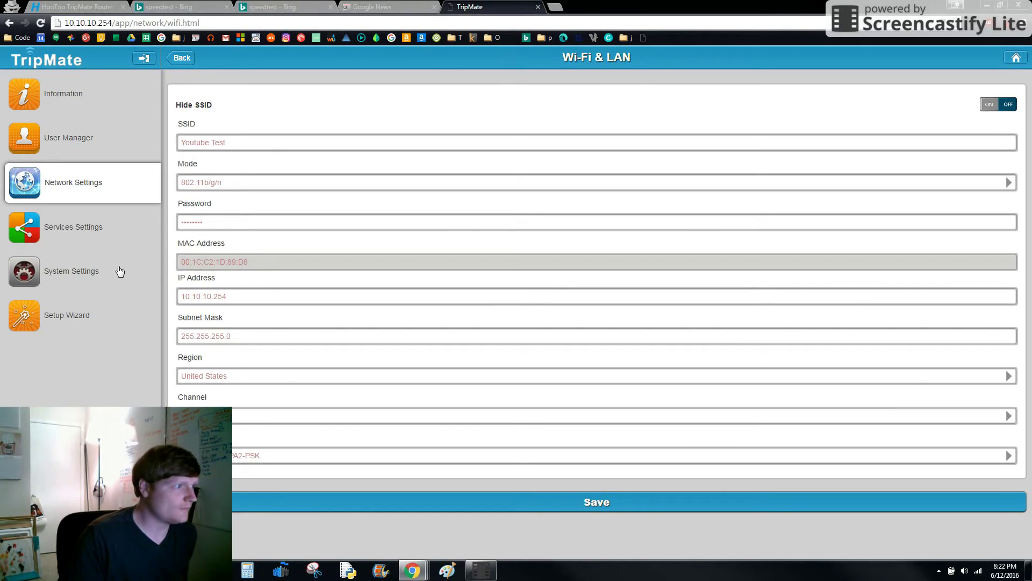
# - Open System Settings > Network Settings > Internet, showing Wired Access with Dynamic IP 192.168.1.111
pyautogui.click(66, 278)
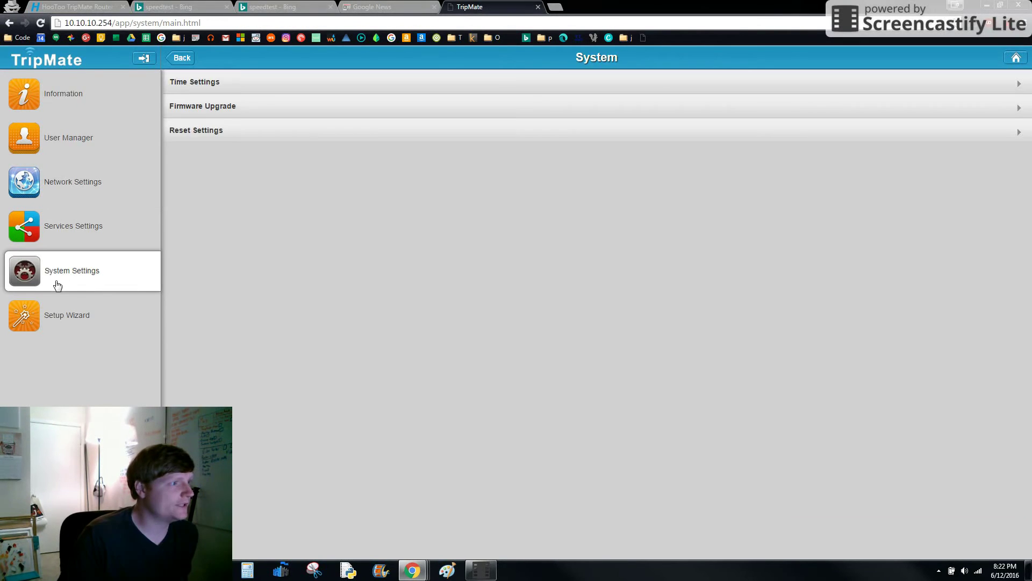
pyautogui.click(73, 181)
pyautogui.click(239, 158)
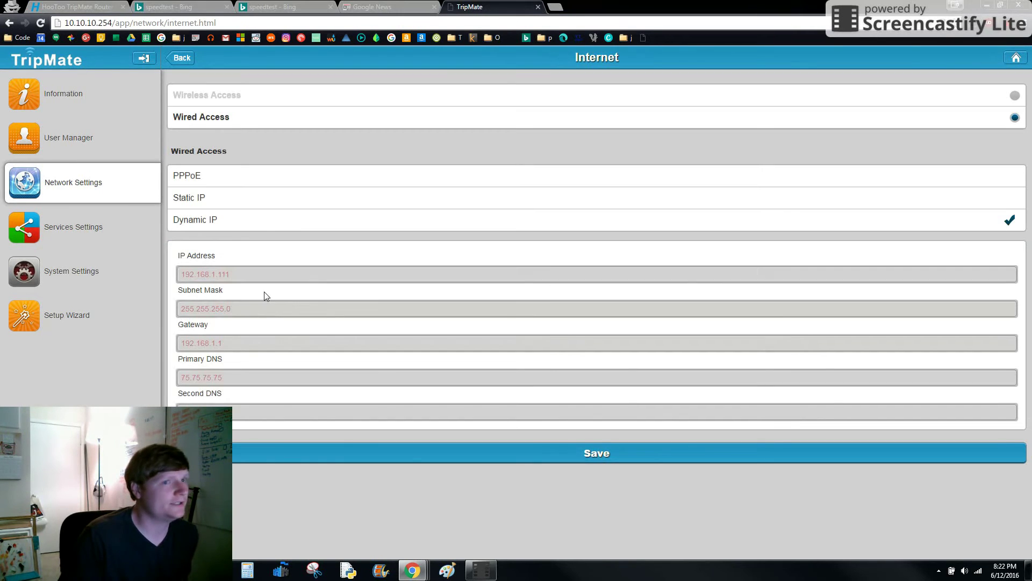